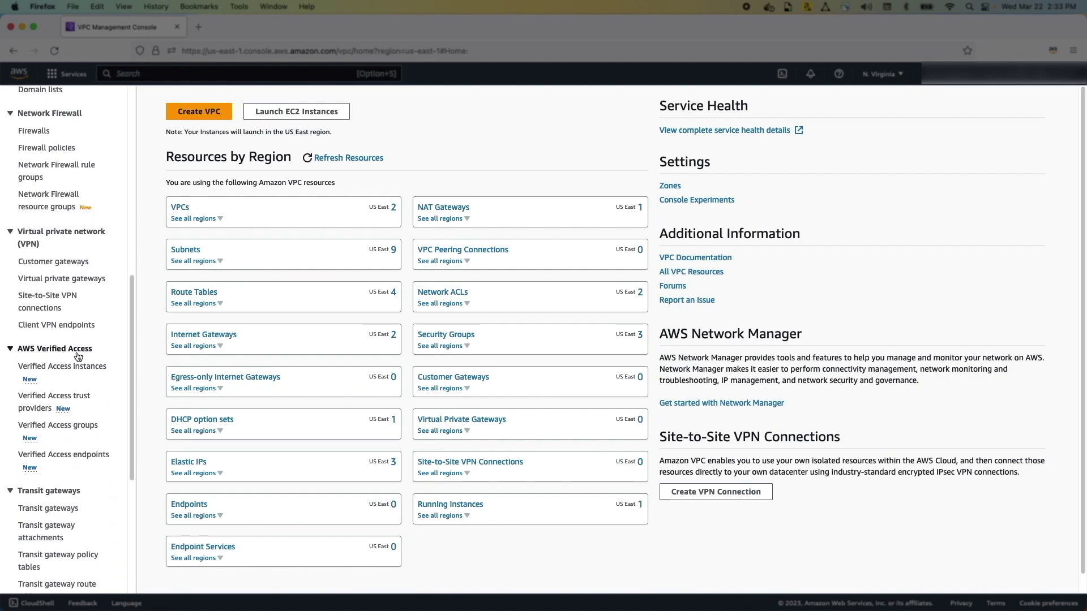
# Go to the Verified Access trust providers page from the VPC dashboard
pyautogui.click(53, 400)
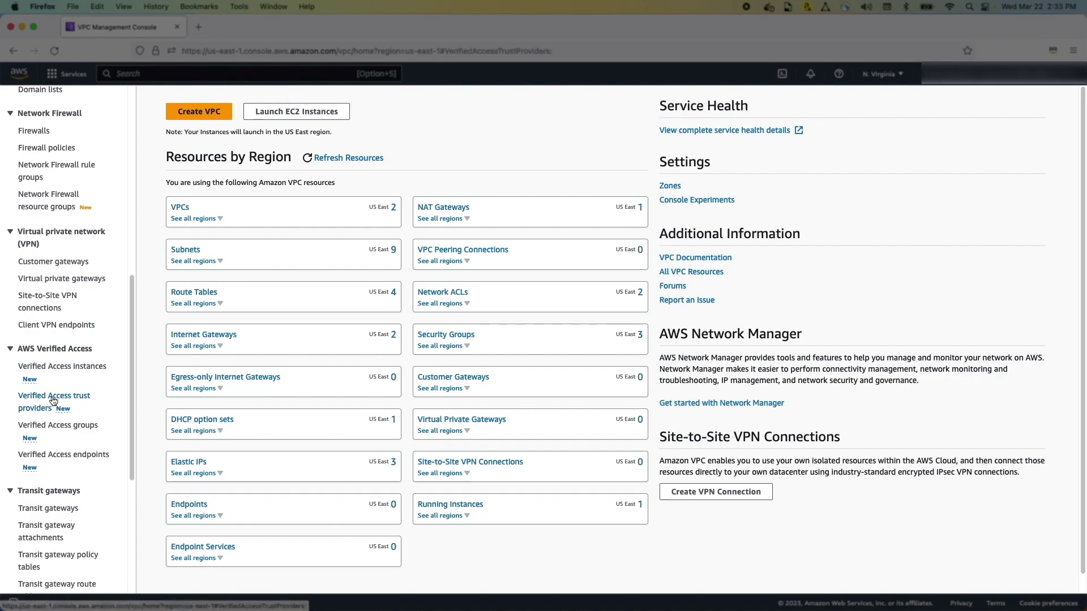
# Create the IAM Identity Center trust provider IAM-TP with description IAM and policy reference sso
pyautogui.click(952, 101)
pyautogui.click(193, 220)
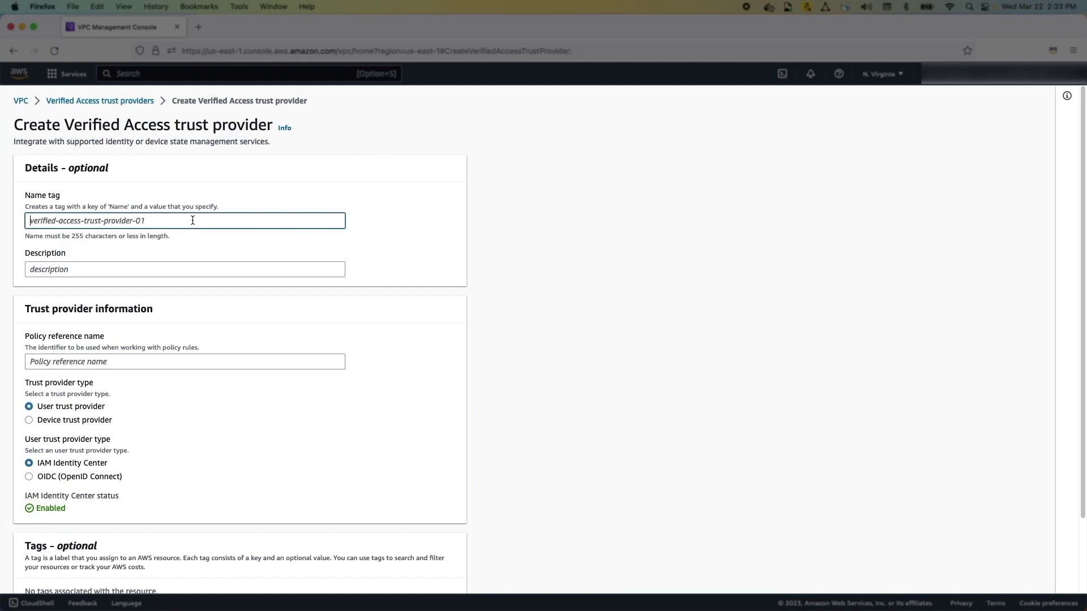
pyautogui.write('IAM-TP')
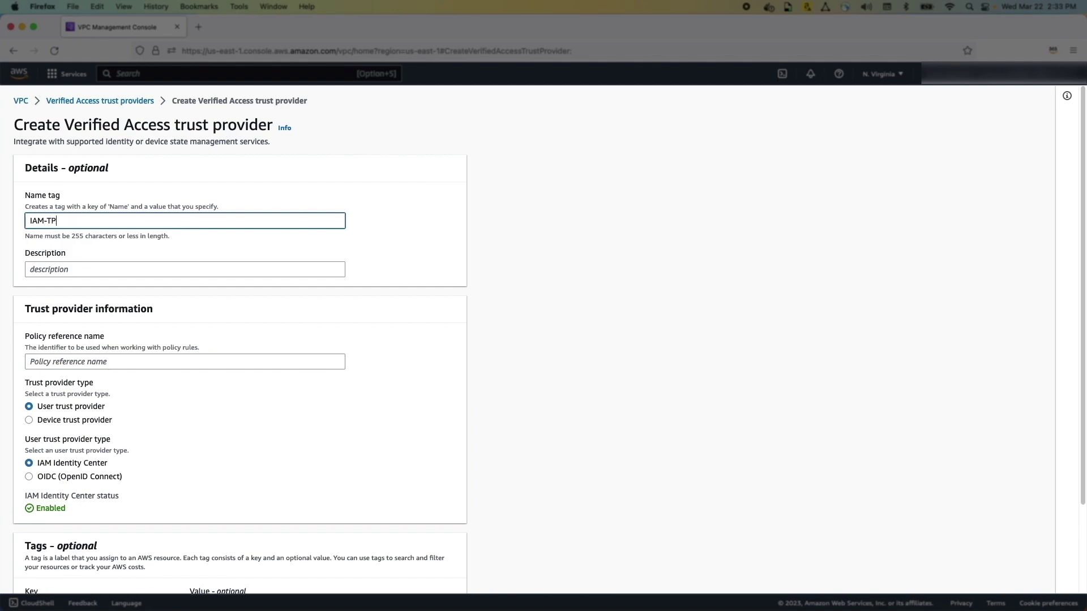
pyautogui.click(176, 267)
pyautogui.write('IAM')
pyautogui.click(127, 364)
pyautogui.write('sso')
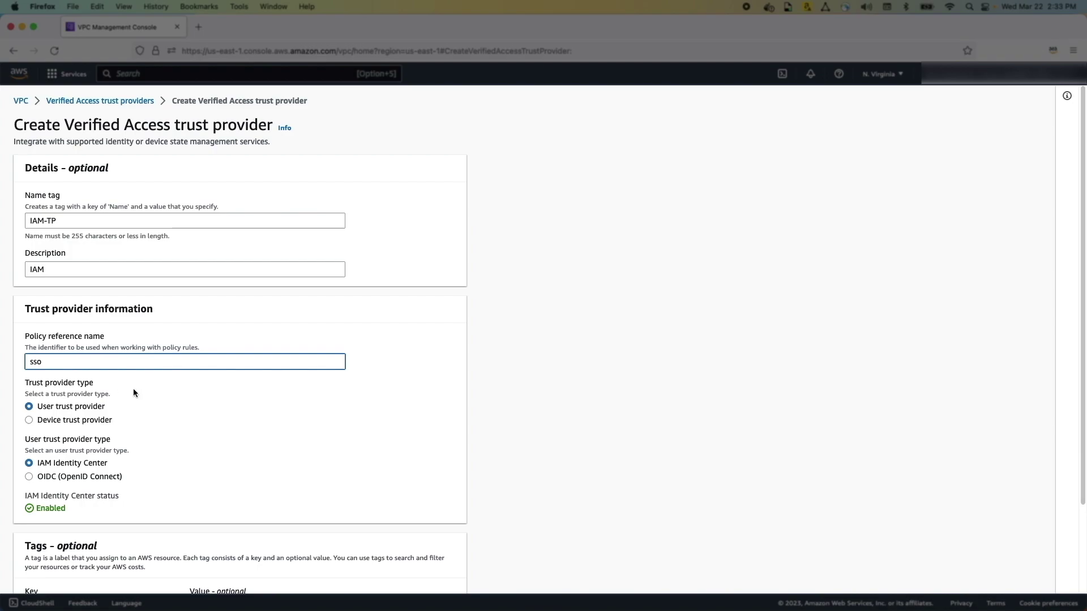
pyautogui.scroll(-4, 239, 434)
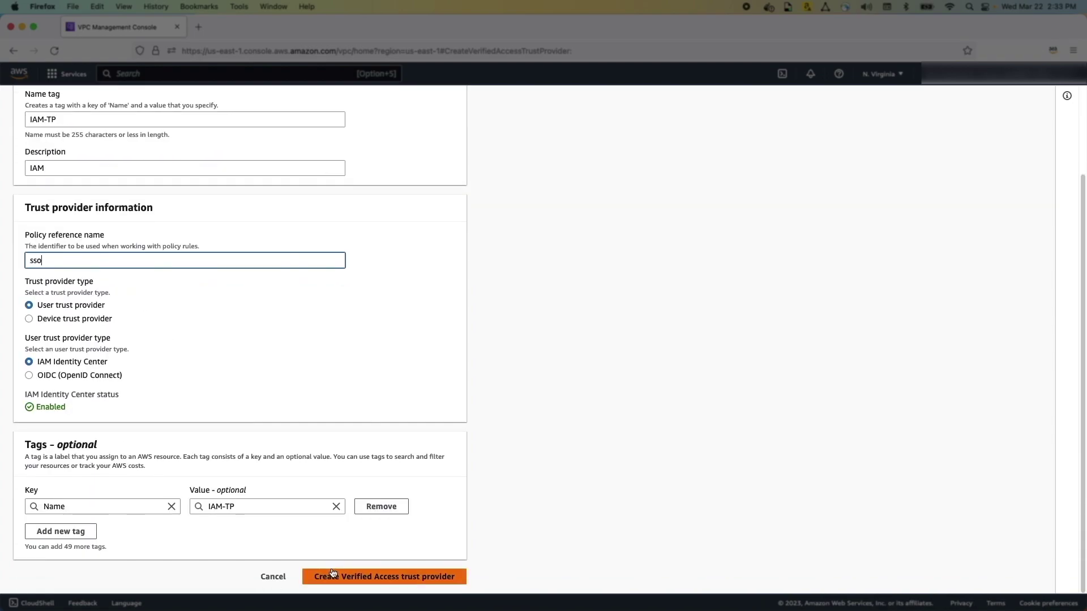
pyautogui.click(336, 583)
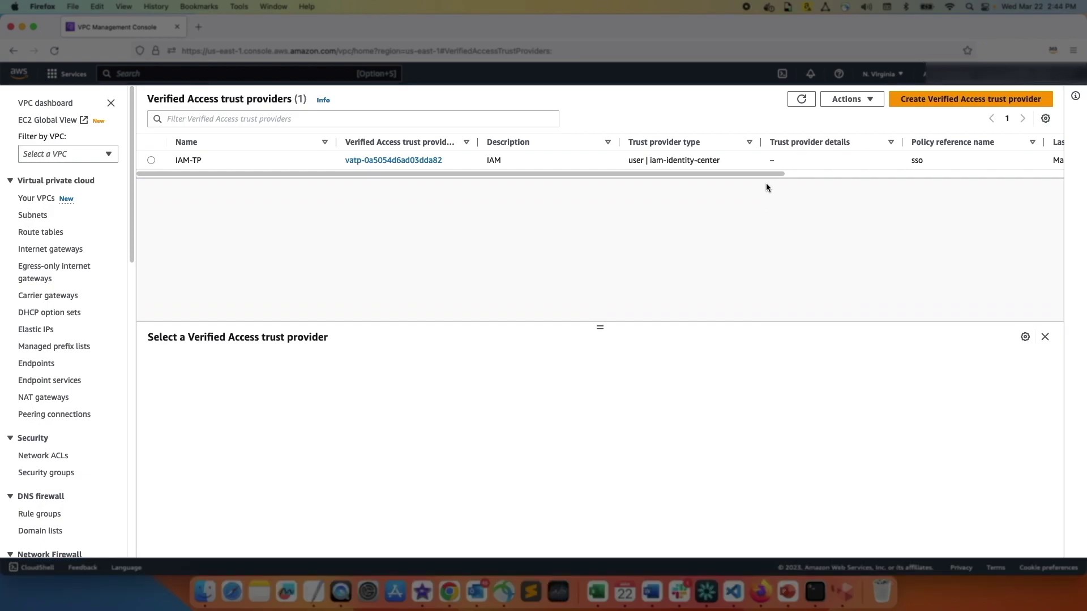
pyautogui.click(910, 102)
# Enter name device-tp, description device and policy reference crowdstrike for the second trust provider
pyautogui.click(86, 221)
pyautogui.write('device-tp')
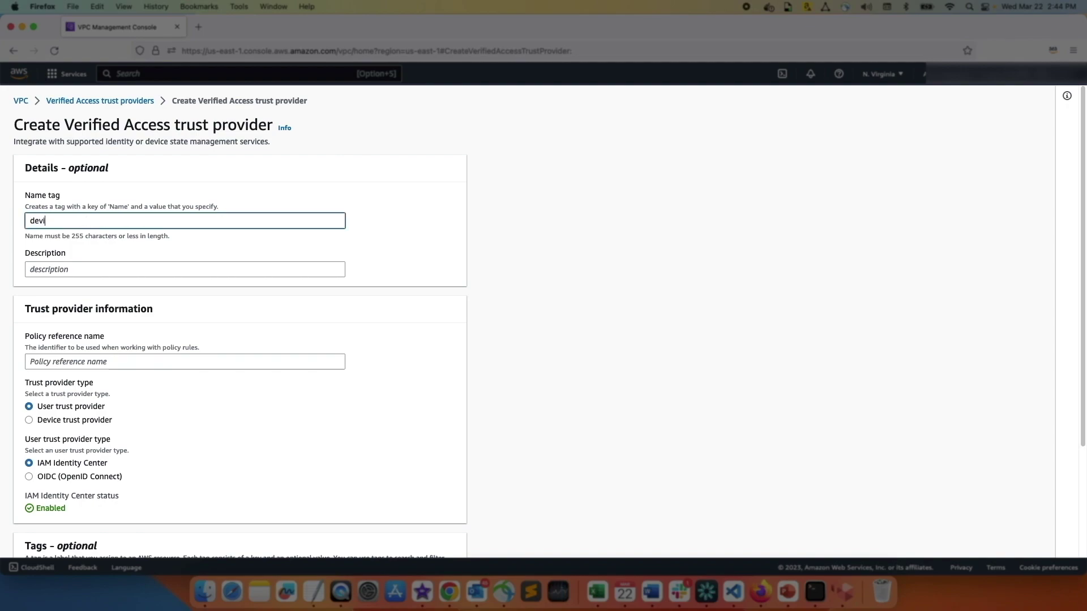
pyautogui.click(34, 269)
pyautogui.write('devi')
pyautogui.press('BackSpace')
pyautogui.press('BackSpace')
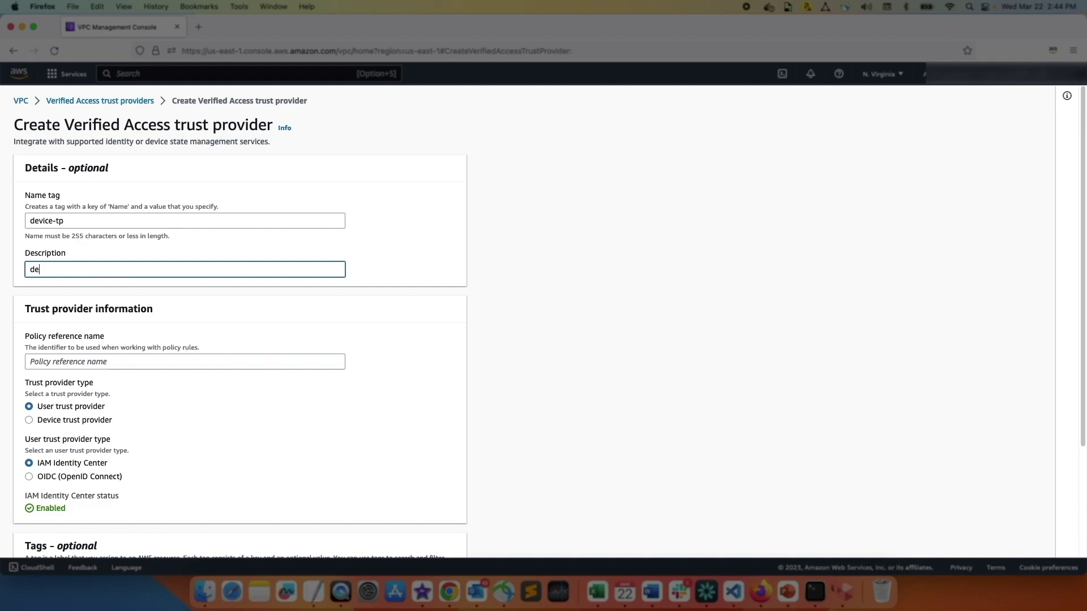
pyautogui.write('ce')
pyautogui.press('Tab')
pyautogui.write('dro')
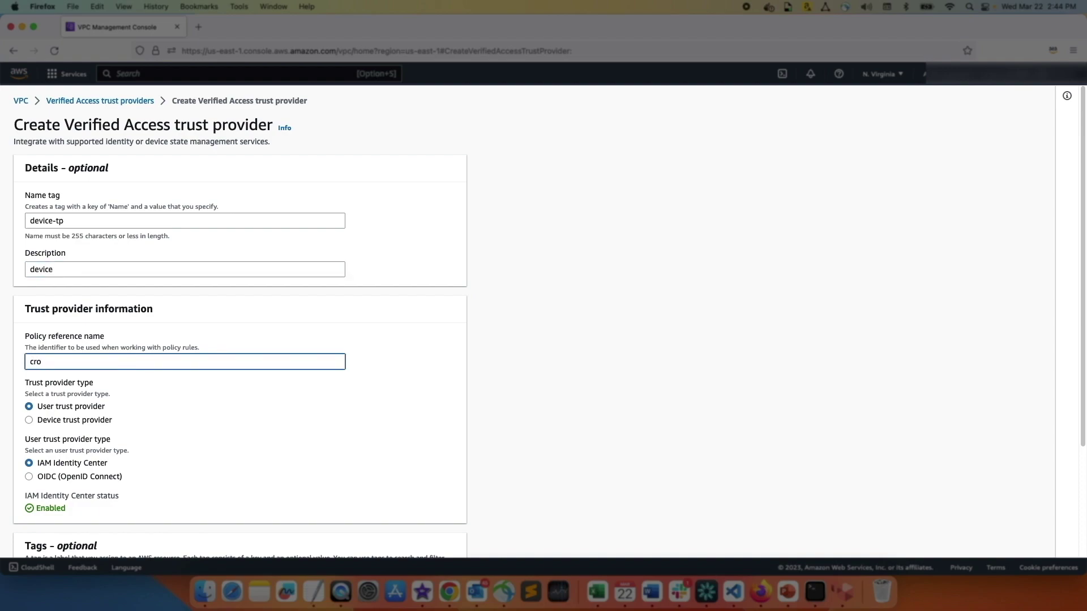
pyautogui.write('wdstrike')
# Make it a Crowdstrike device trust provider with the pasted tenant ID and create it
pyautogui.click(69, 420)
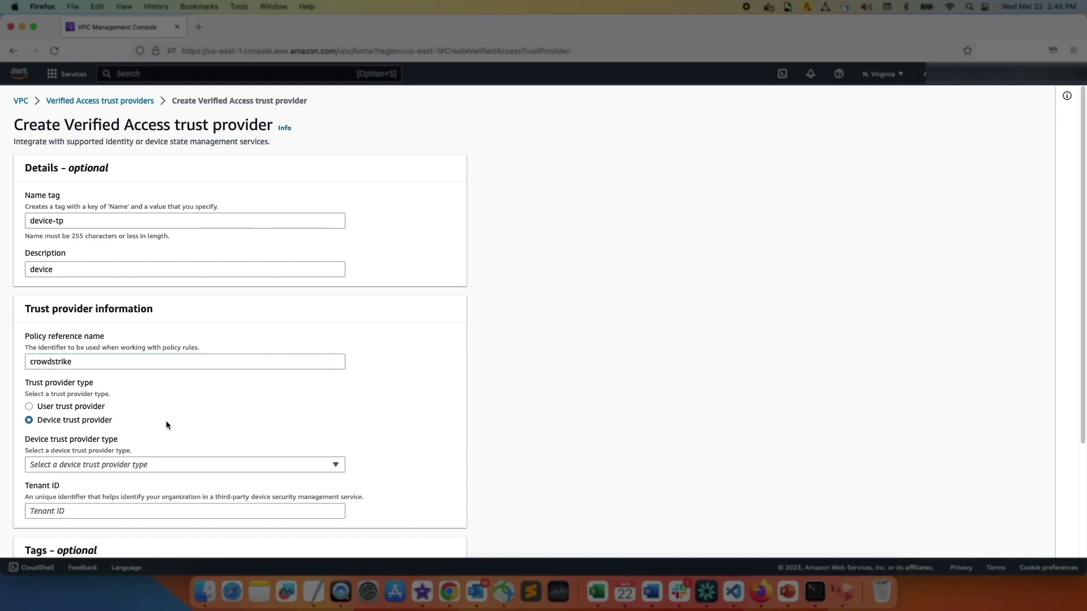
pyautogui.scroll(-2, 165, 419)
pyautogui.click(136, 412)
pyautogui.click(119, 441)
pyautogui.click(212, 456)
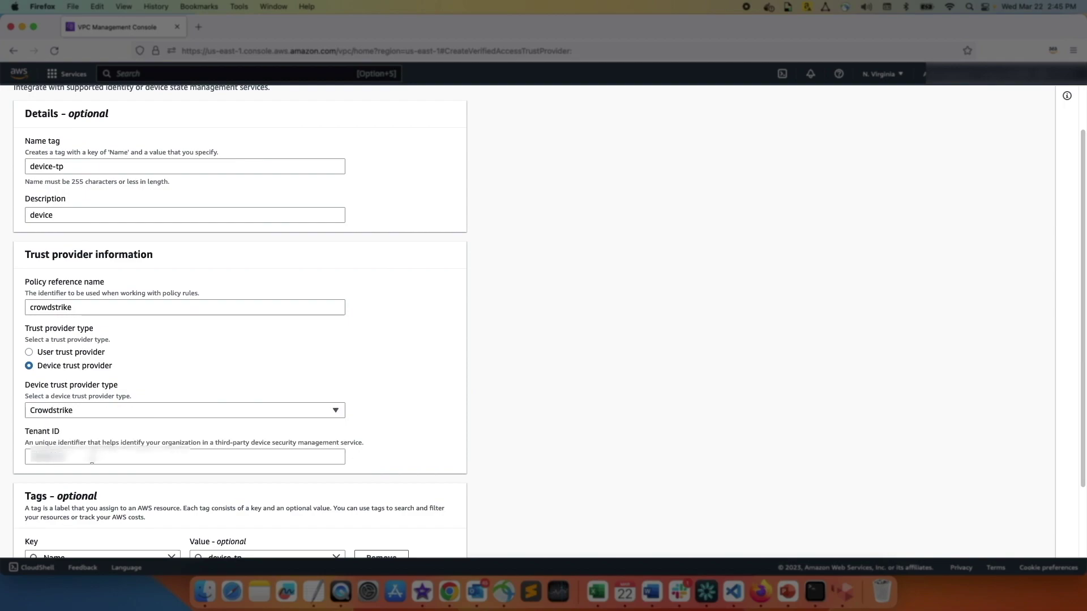
pyautogui.press('super+v')
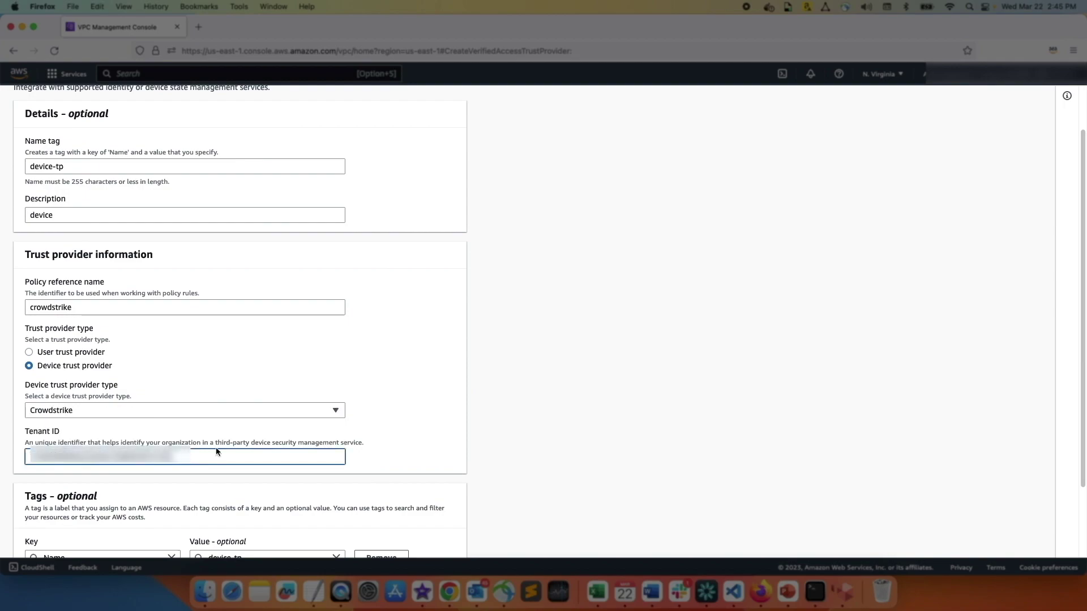
pyautogui.scroll(-3, 216, 450)
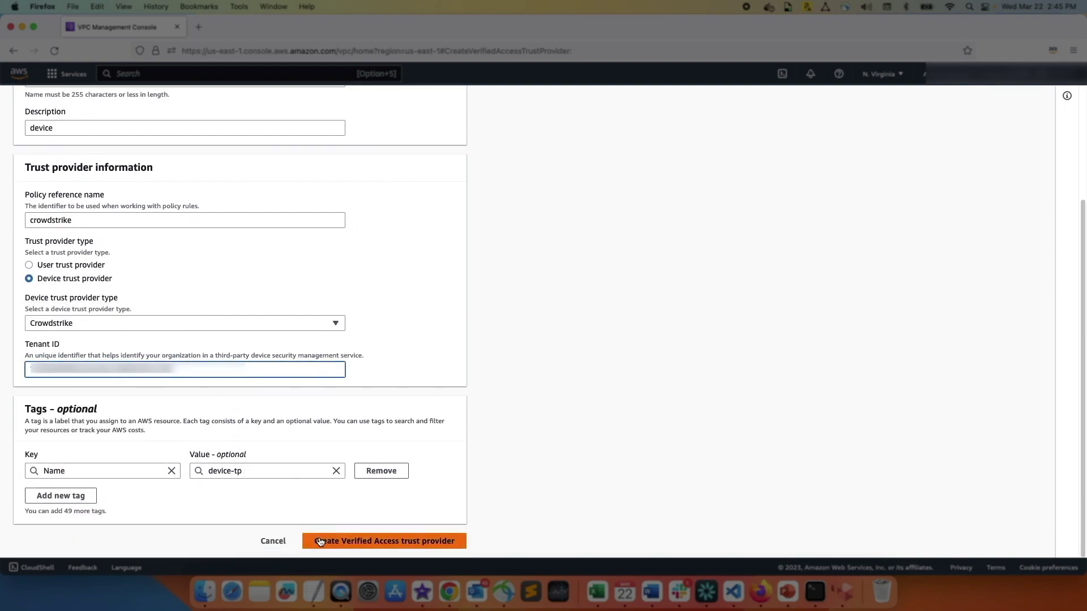
pyautogui.click(321, 540)
pyautogui.scroll(-10, 72, 389)
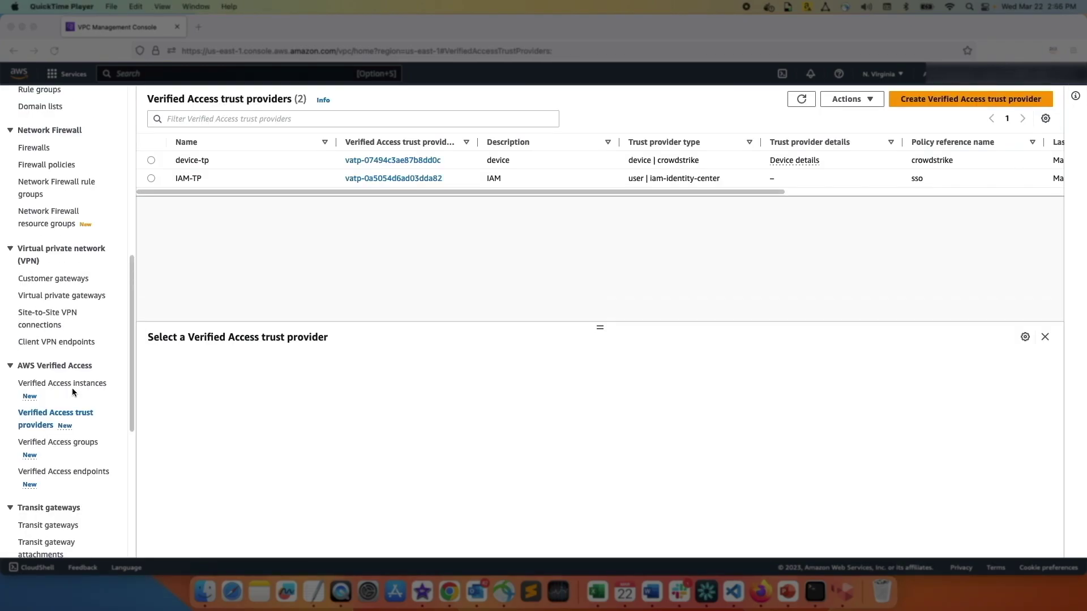
pyautogui.click(75, 386)
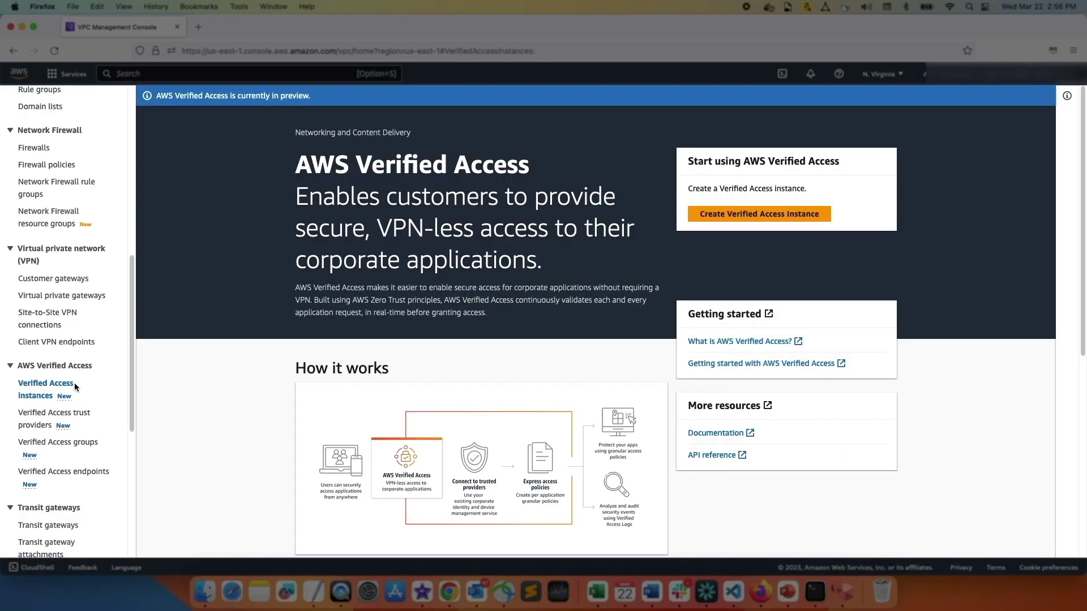
# Create Verified Access instance ava-instnace, described as 'ava instance', with trust provider IAM-TP attached
pyautogui.click(742, 214)
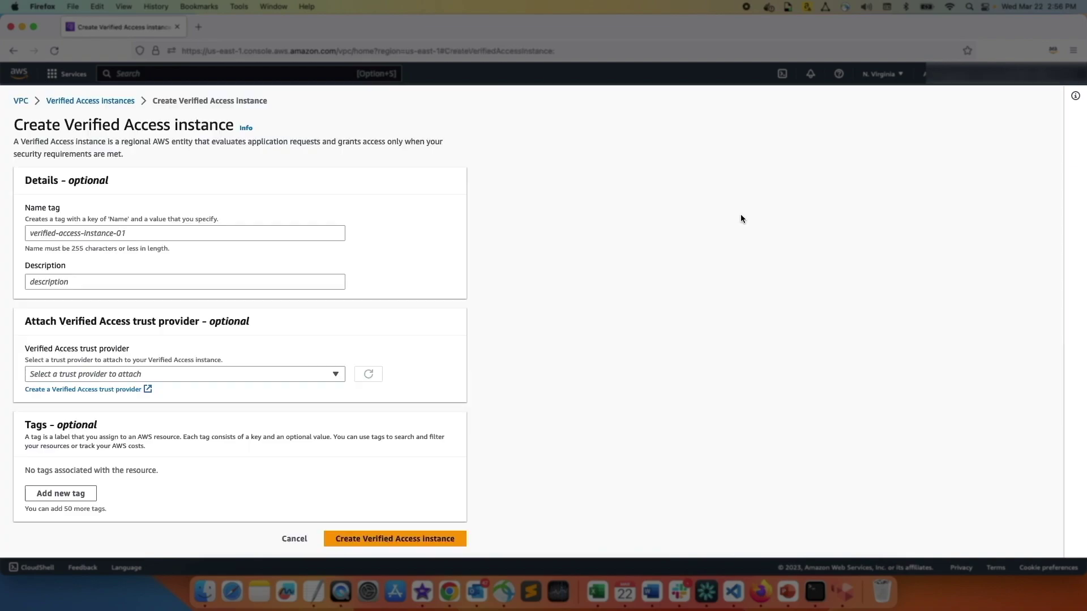
pyautogui.click(240, 234)
pyautogui.write('av')
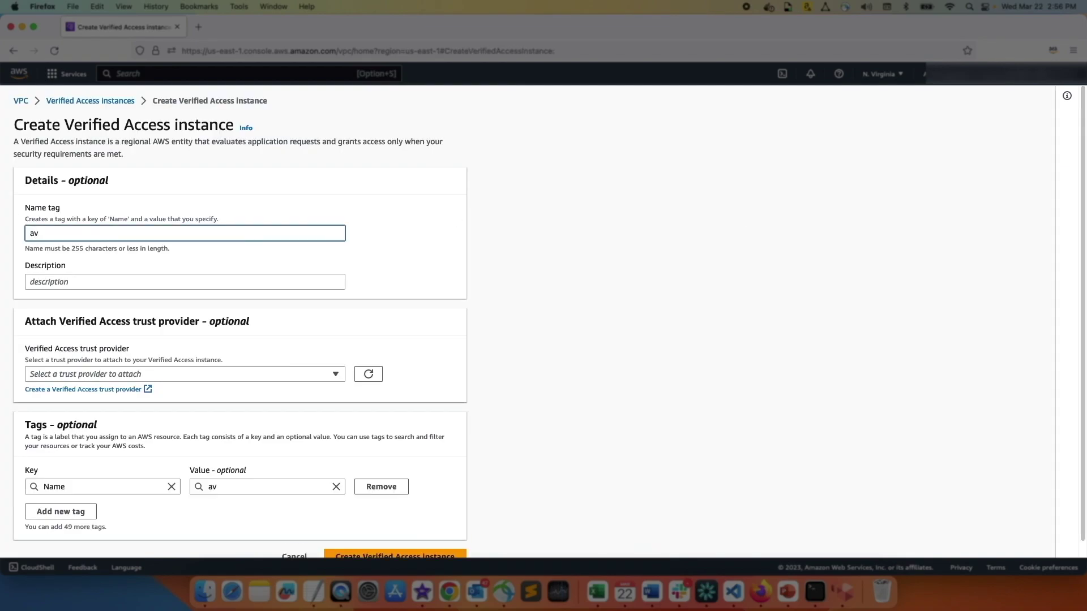
pyautogui.write('a-instnace')
pyautogui.click(133, 277)
pyautogui.write('a')
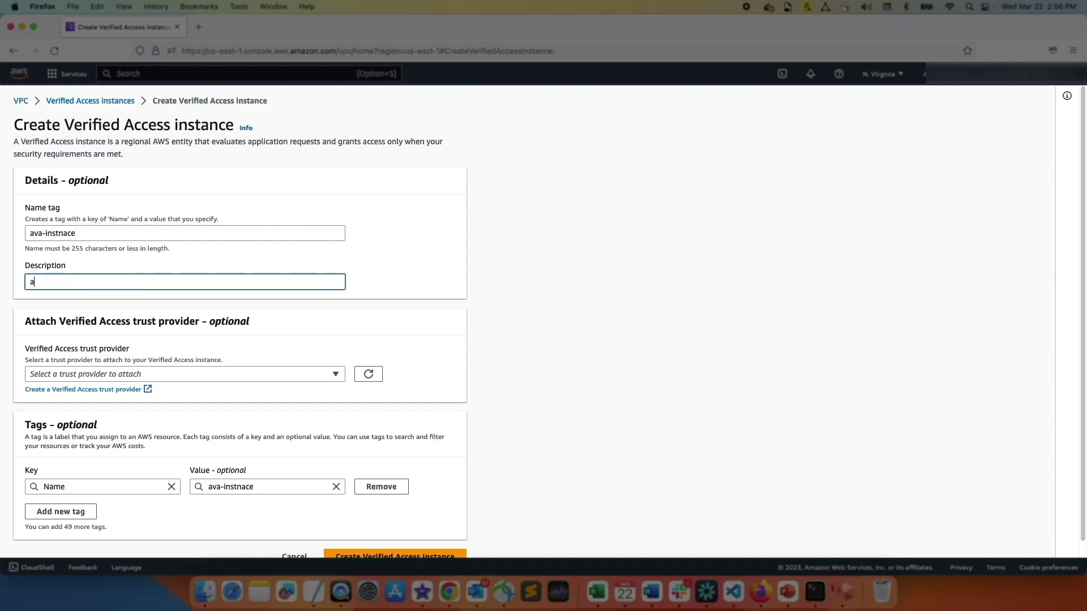
pyautogui.write('va instance')
pyautogui.click(176, 374)
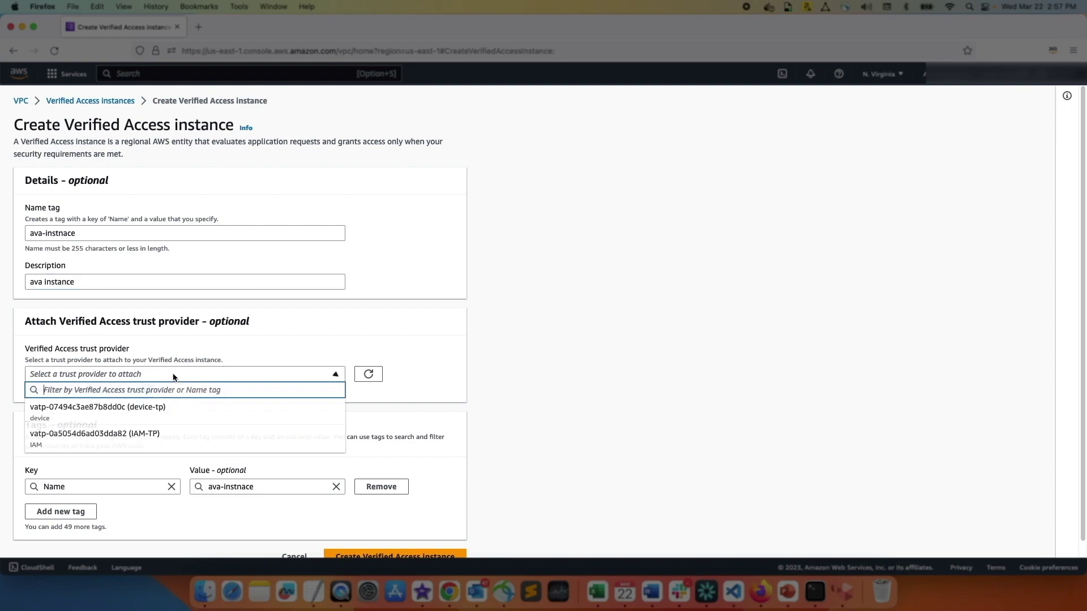
pyautogui.click(169, 437)
pyautogui.scroll(-1, 287, 456)
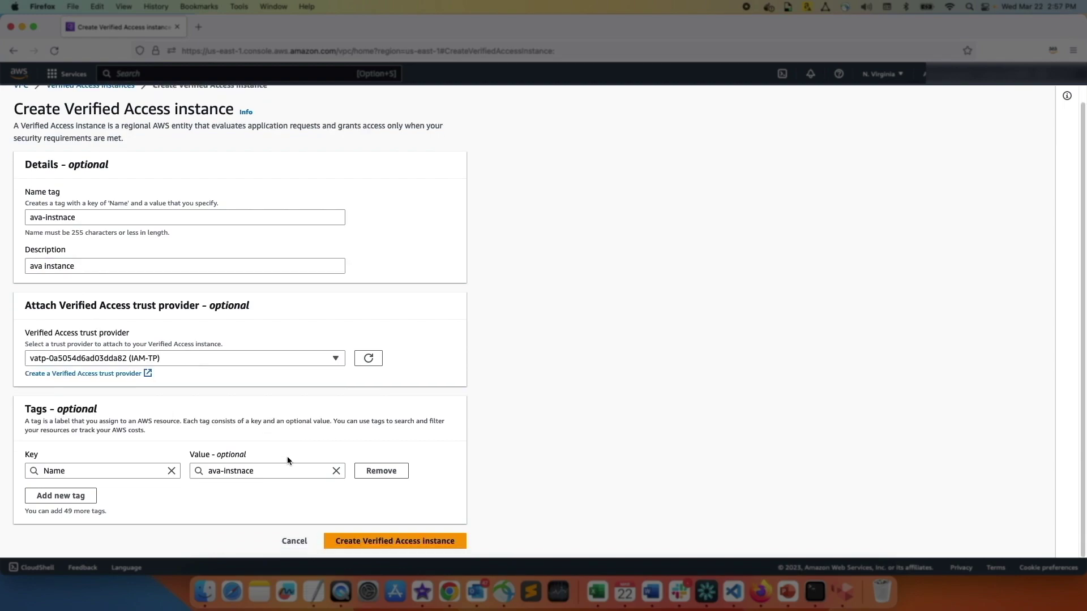
pyautogui.click(351, 544)
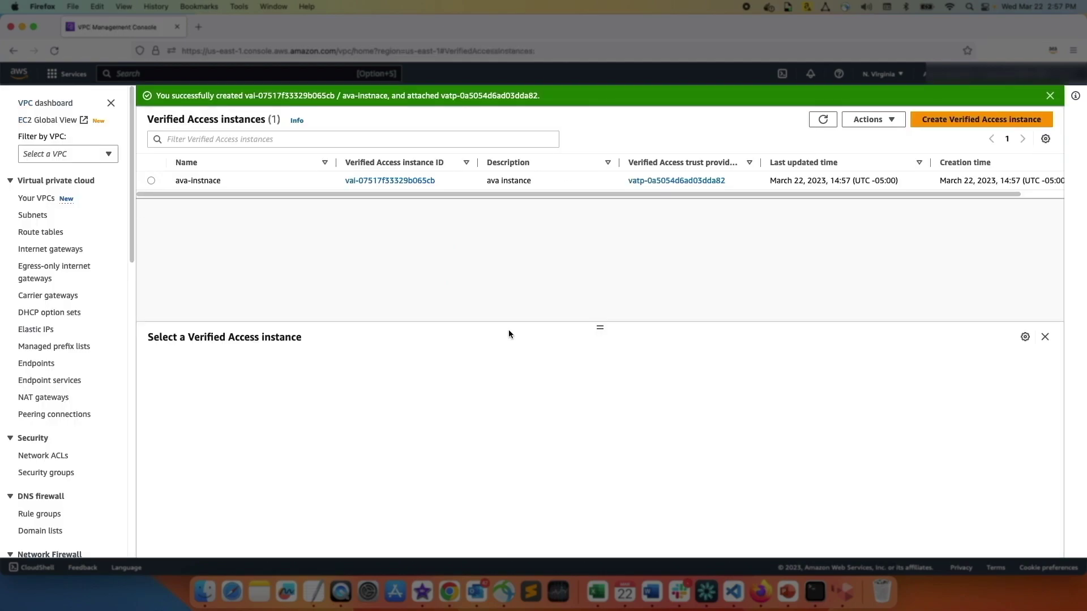
# Attach device-tp to ava-instnace and refresh the list to confirm 2 trust providers
pyautogui.click(152, 180)
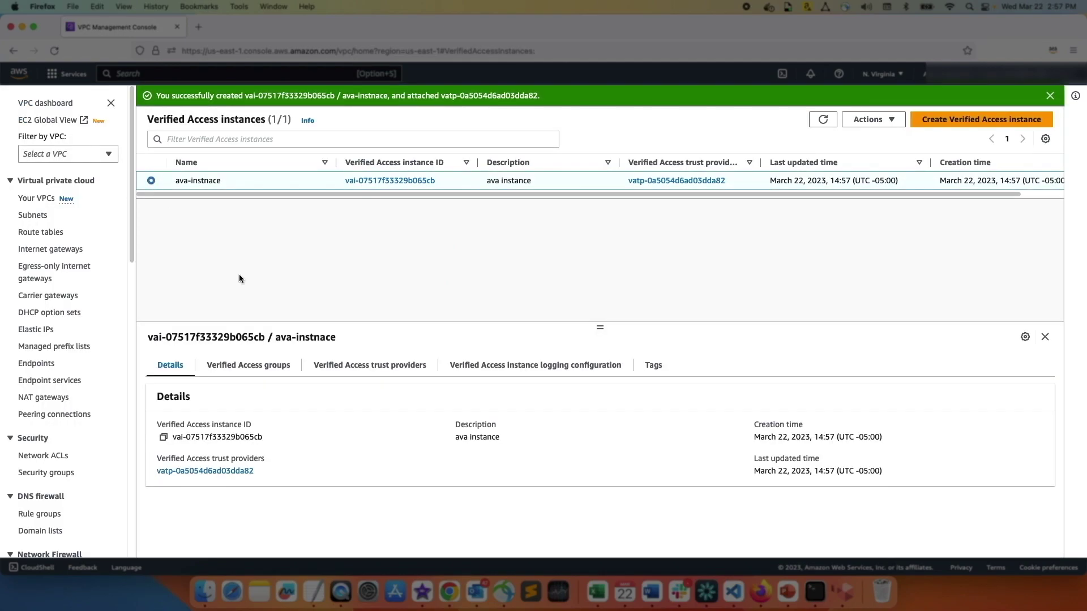
pyautogui.click(372, 370)
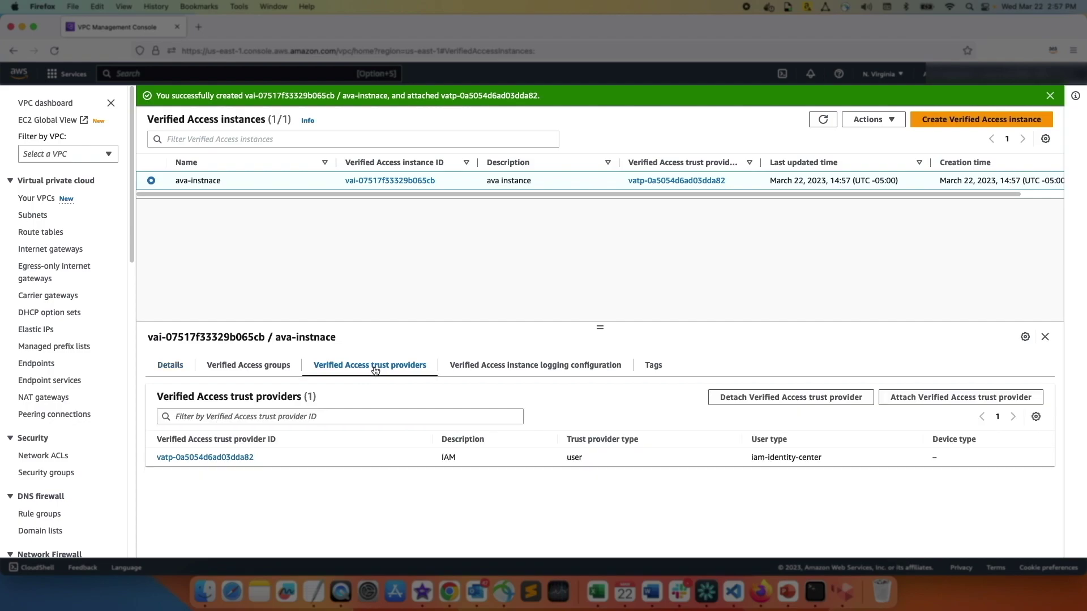
pyautogui.click(909, 404)
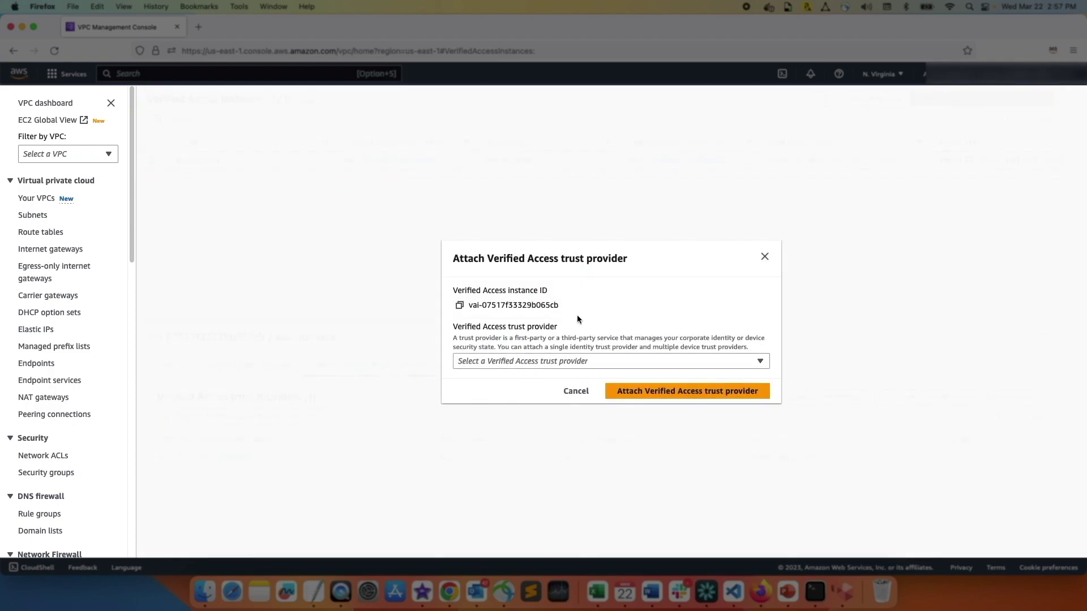
pyautogui.click(545, 361)
pyautogui.click(544, 403)
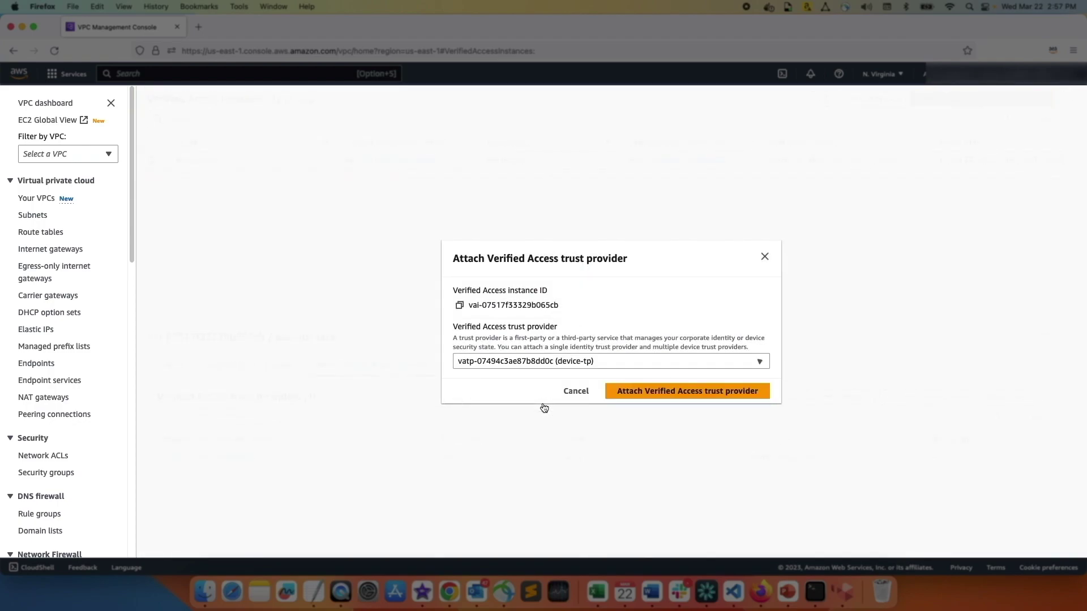
pyautogui.click(677, 394)
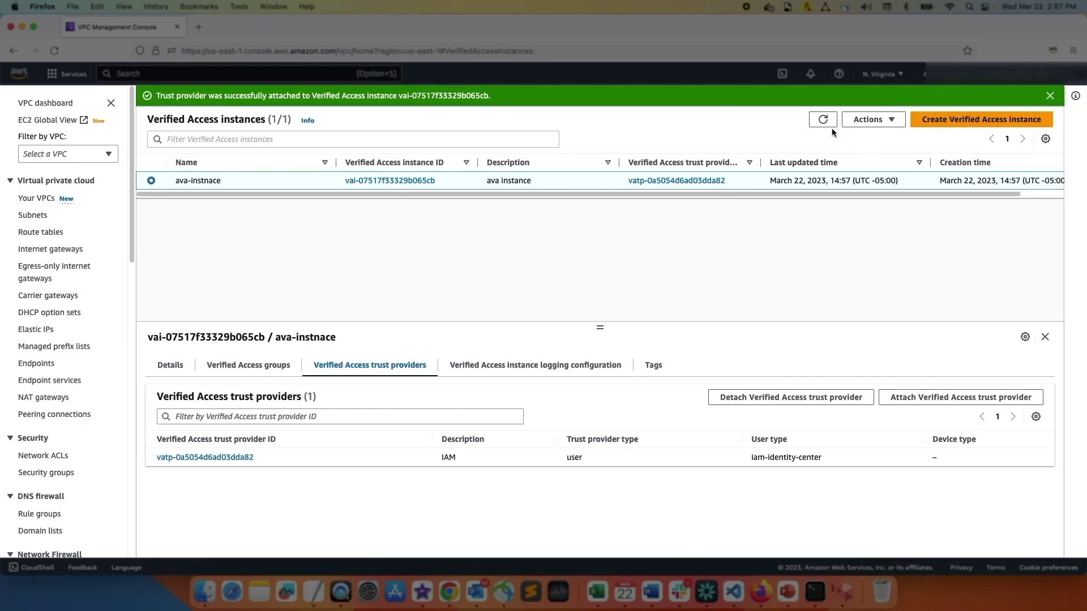
pyautogui.click(825, 120)
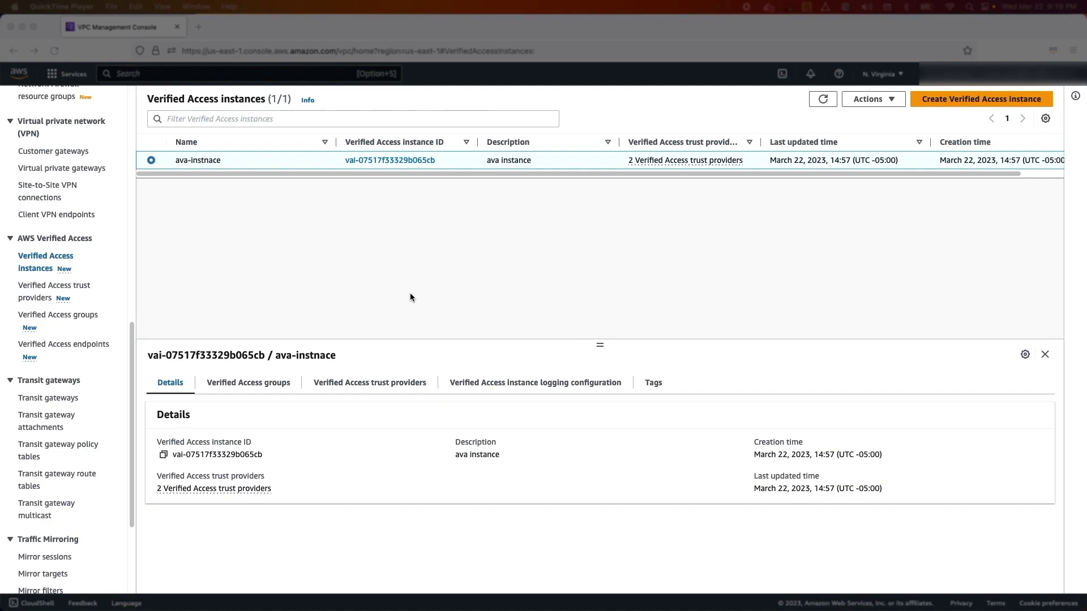
pyautogui.click(70, 324)
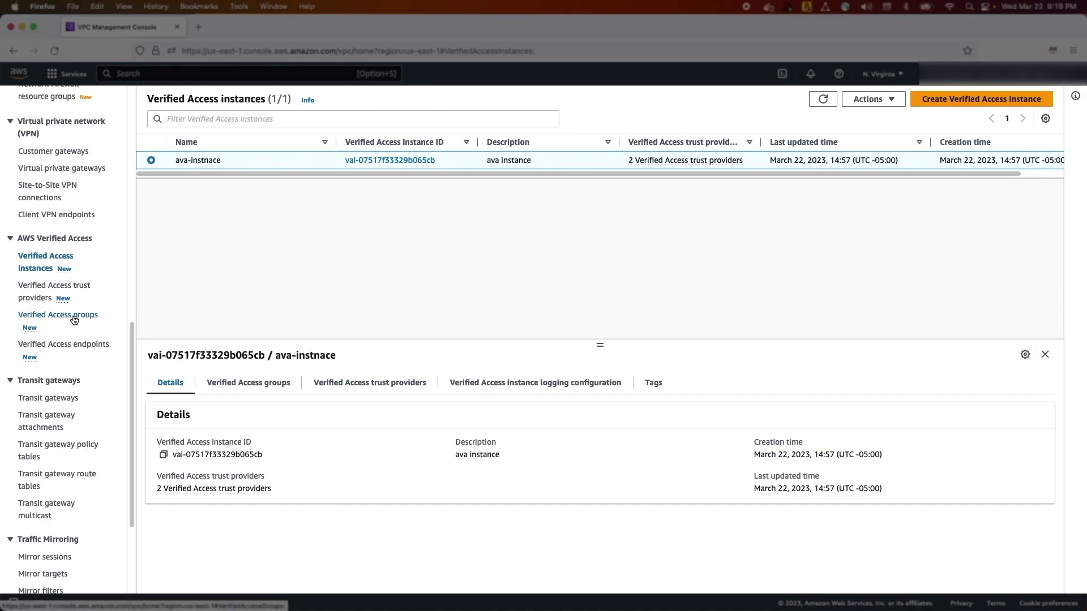
# Start a Verified Access group HR-AVA-Group, description 'HR Gruup', on the ava-instnace instance
pyautogui.click(75, 320)
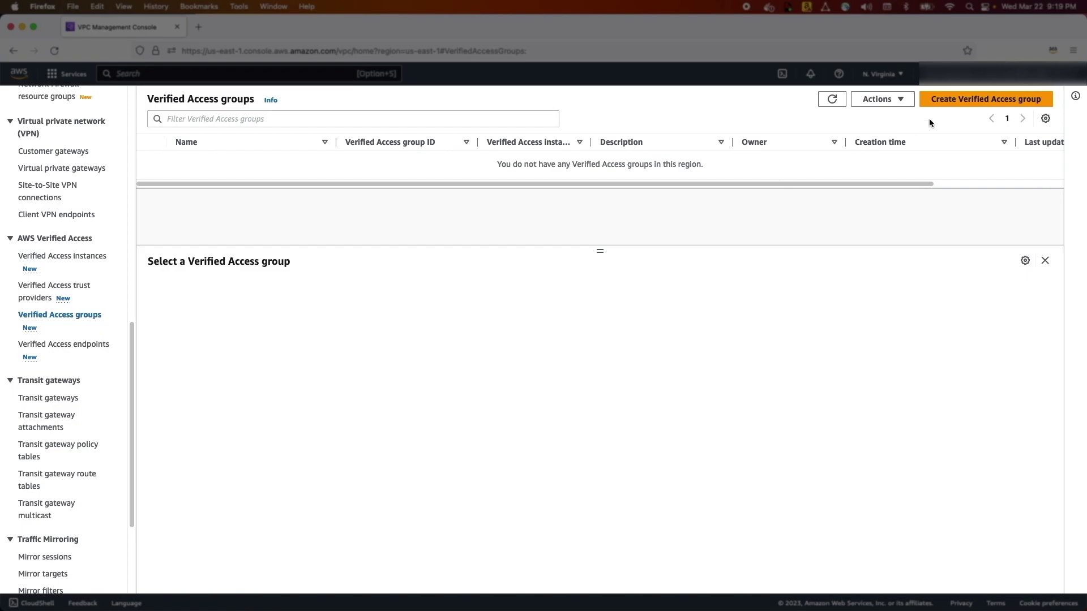
pyautogui.click(955, 106)
pyautogui.click(143, 237)
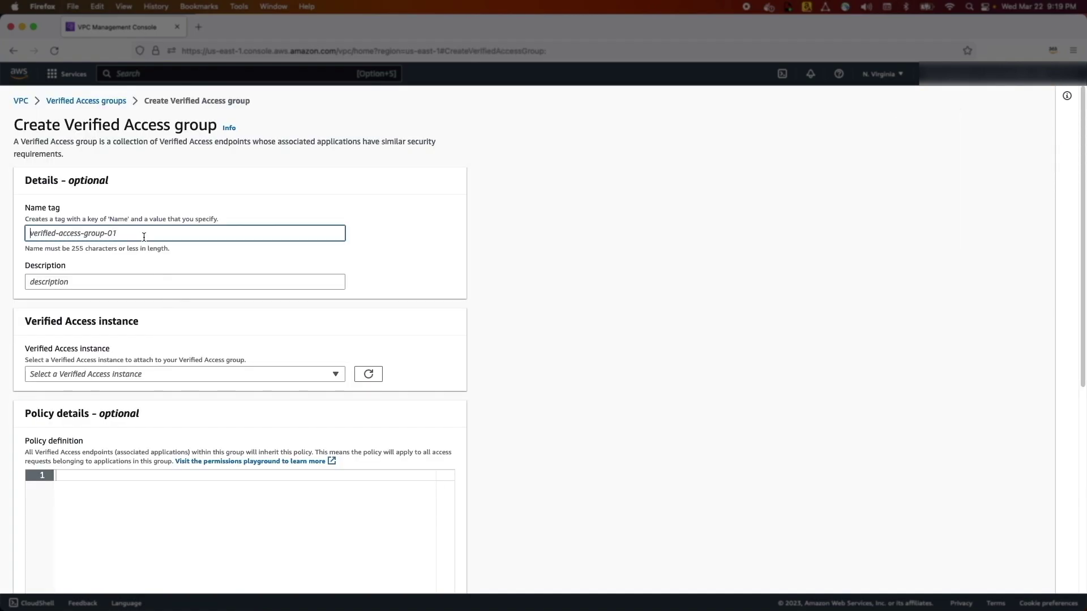
pyautogui.write('HR-AVA-Group')
pyautogui.press('Tab')
pyautogui.write('HR Gru')
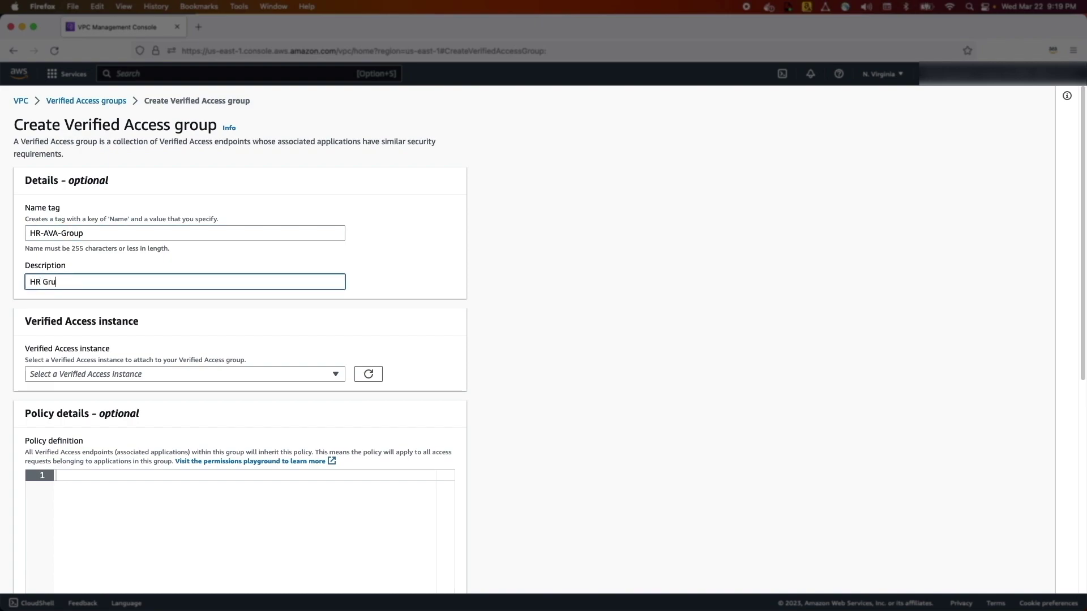
pyautogui.press('BackSpace')
pyautogui.write('oup')
pyautogui.click(127, 372)
pyautogui.click(132, 412)
# Paste the access policy, create HR-AVA-Group, and highlight the posture score threshold of 80
pyautogui.scroll(-2, 182, 388)
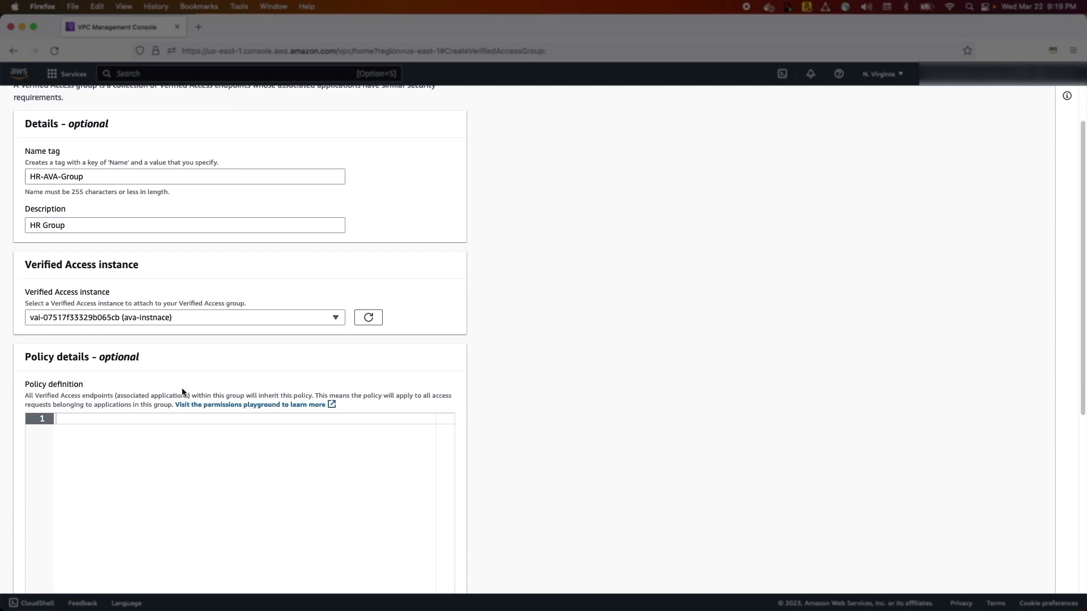
pyautogui.click(82, 413)
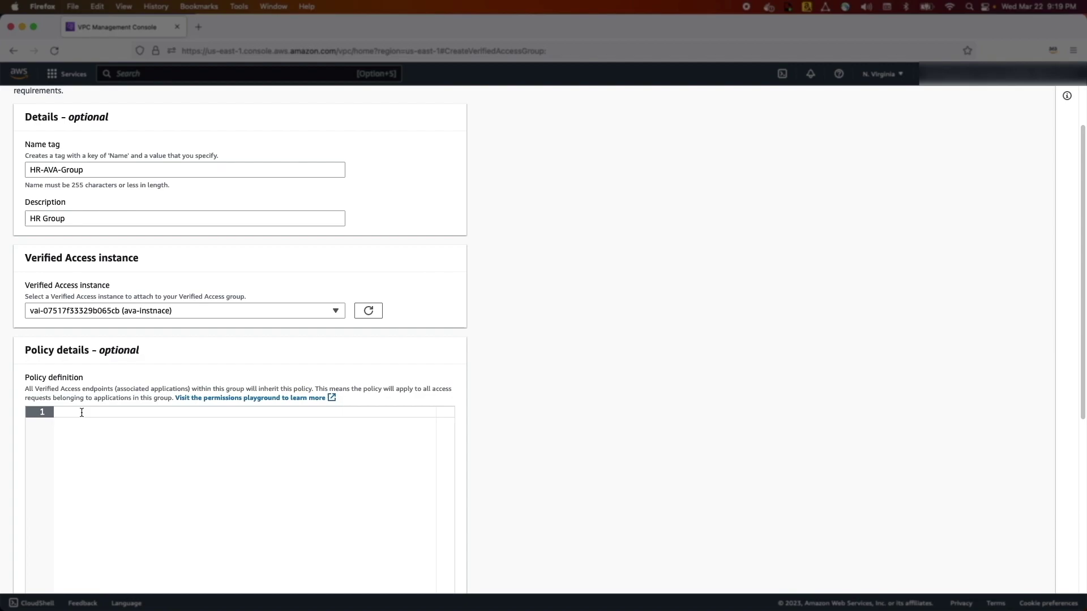
pyautogui.press('super+v')
pyautogui.scroll(-5, 553, 433)
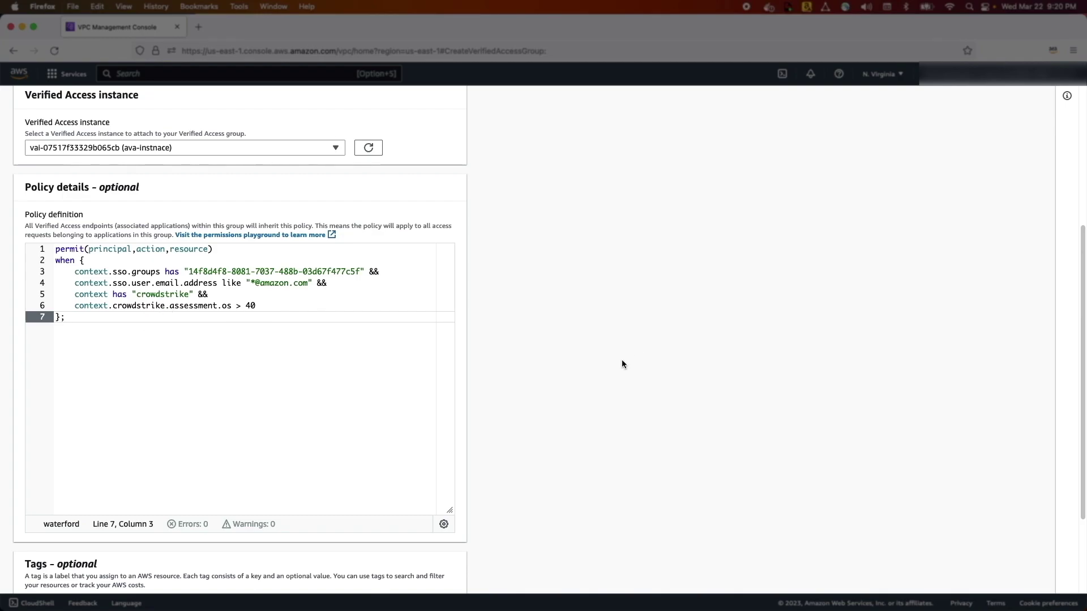
pyautogui.scroll(-5, 621, 364)
pyautogui.click(377, 580)
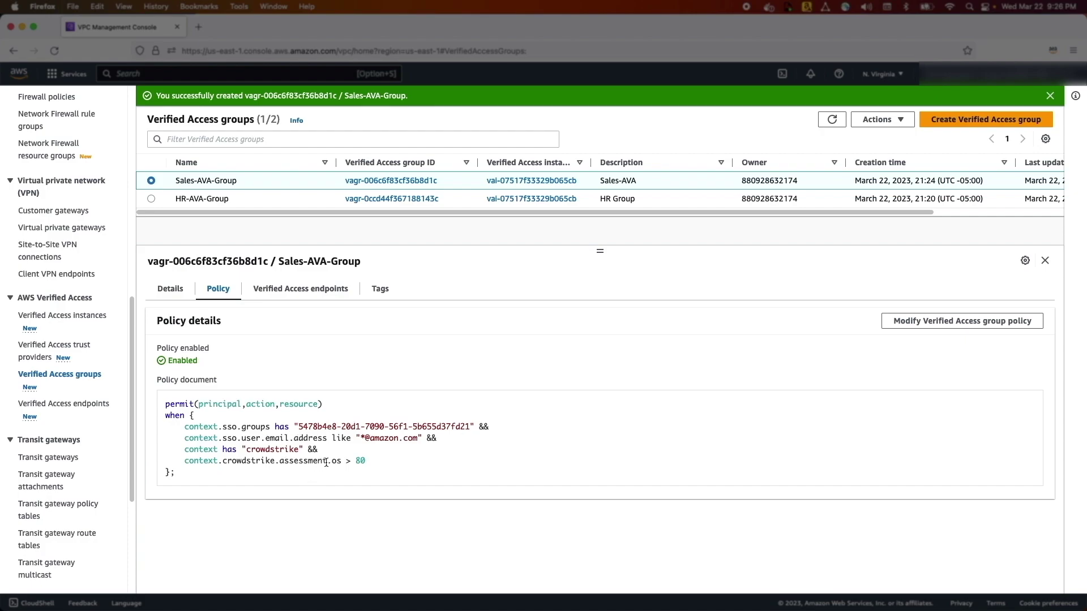
pyautogui.moveTo(368, 461); pyautogui.dragTo(349, 462)
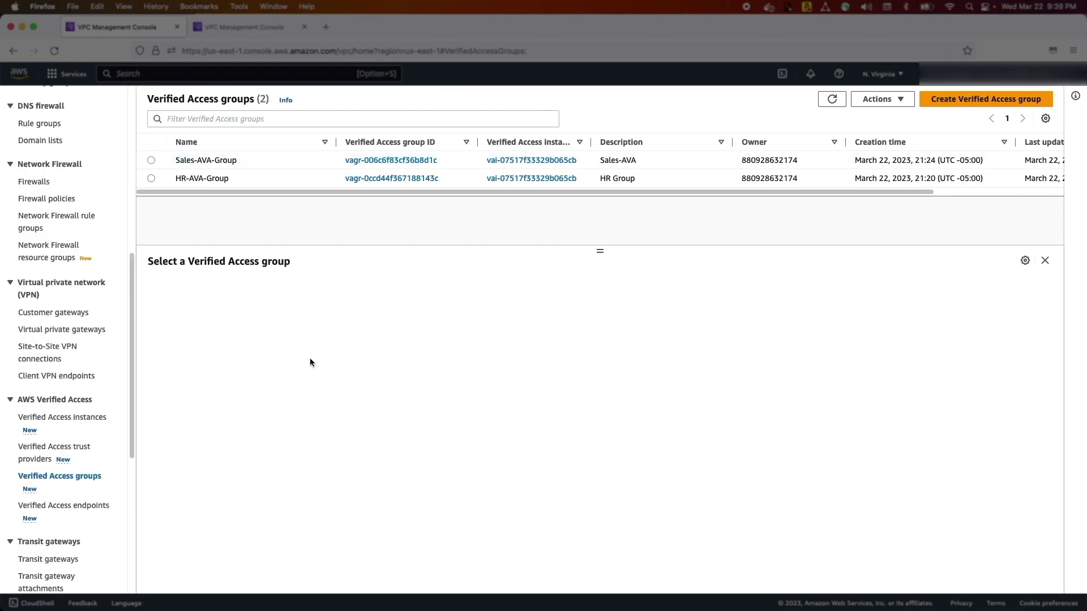
# Create HR-Endpoint in HR-AVA-Group from the prefilled HTTP port 80 load-balancer endpoint form
pyautogui.click(81, 509)
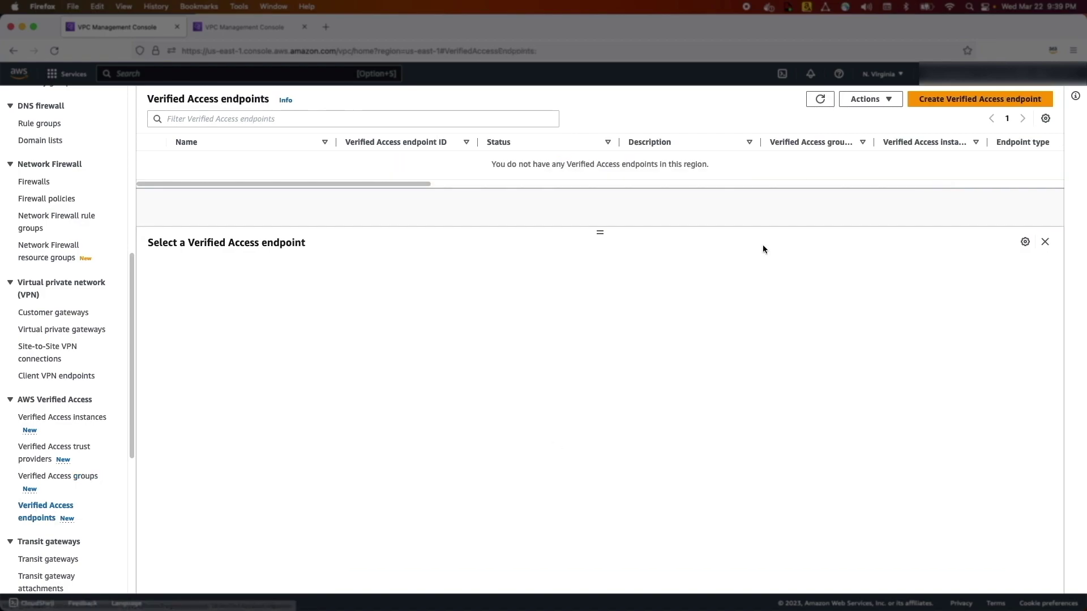
pyautogui.click(975, 99)
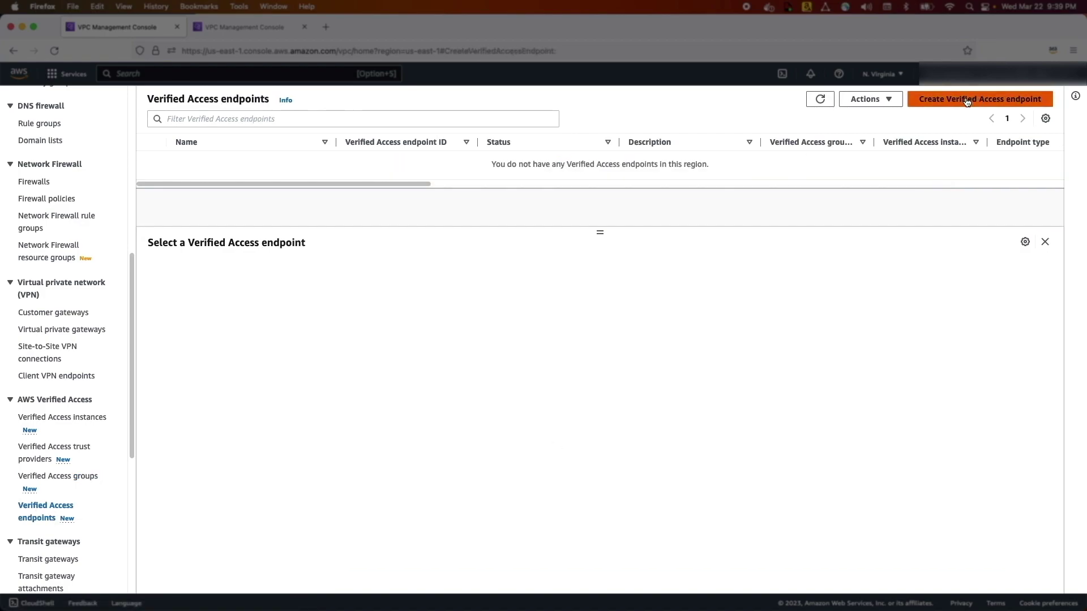
pyautogui.click(233, 28)
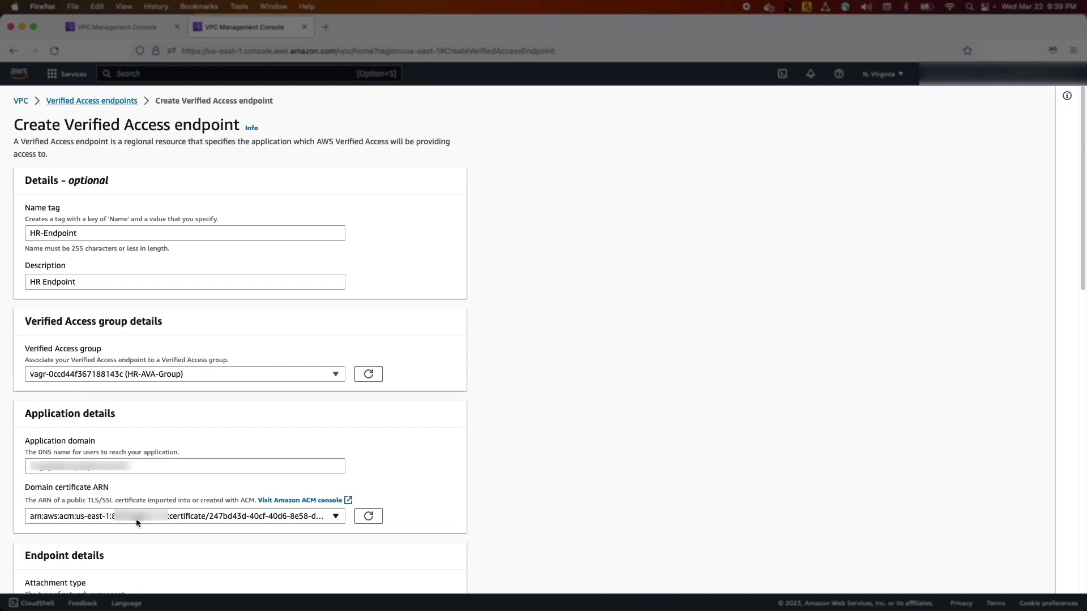
pyautogui.scroll(-8, 168, 520)
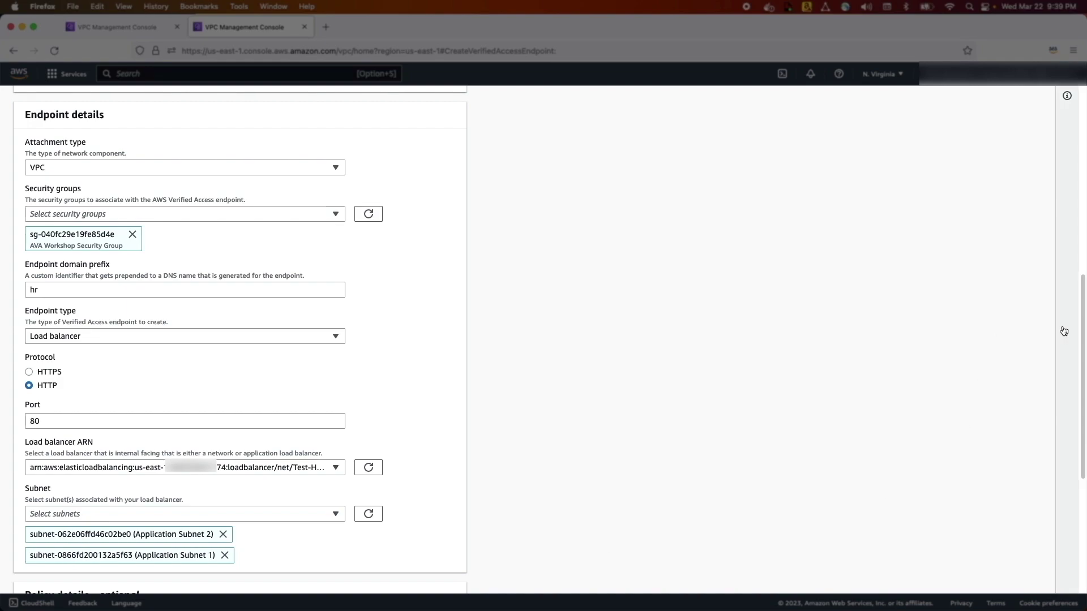
pyautogui.moveTo(1084, 327); pyautogui.dragTo(1083, 459)
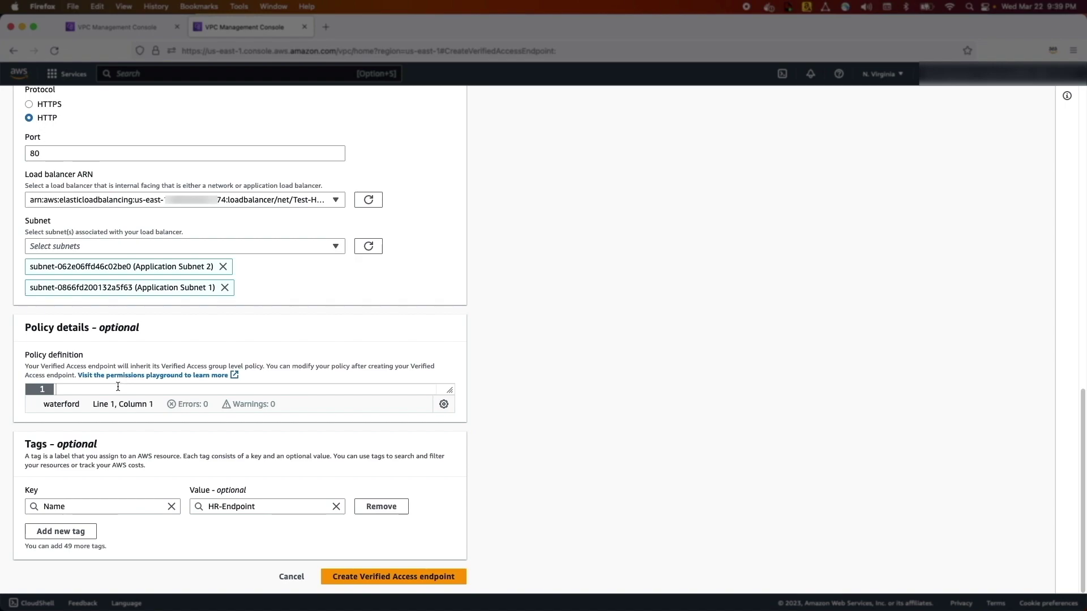
pyautogui.click(353, 576)
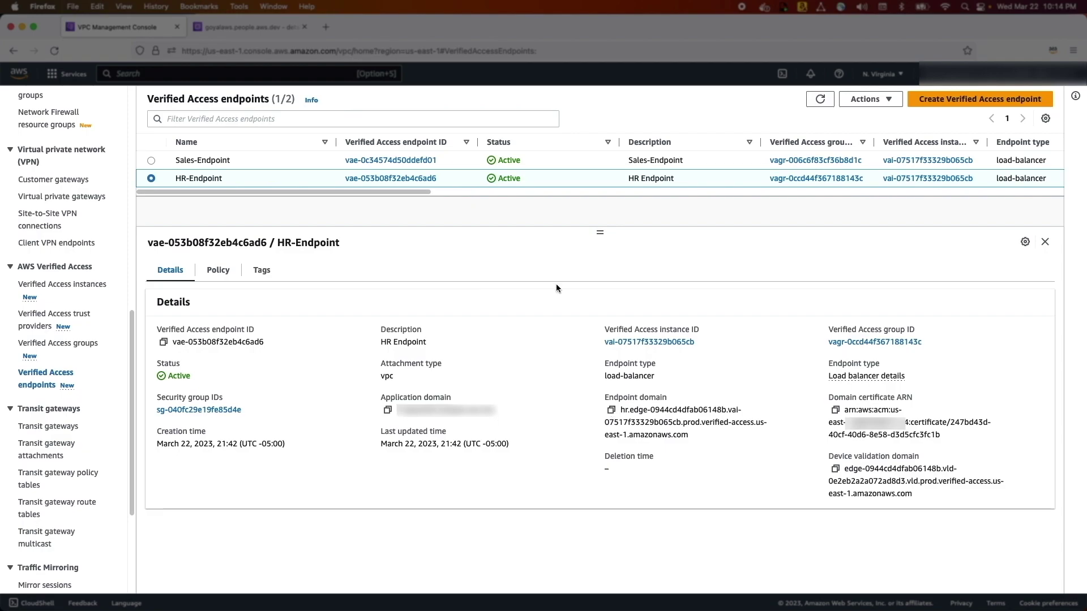
# Check the Route 53 hosted zone records in the other browser tab
pyautogui.click(236, 27)
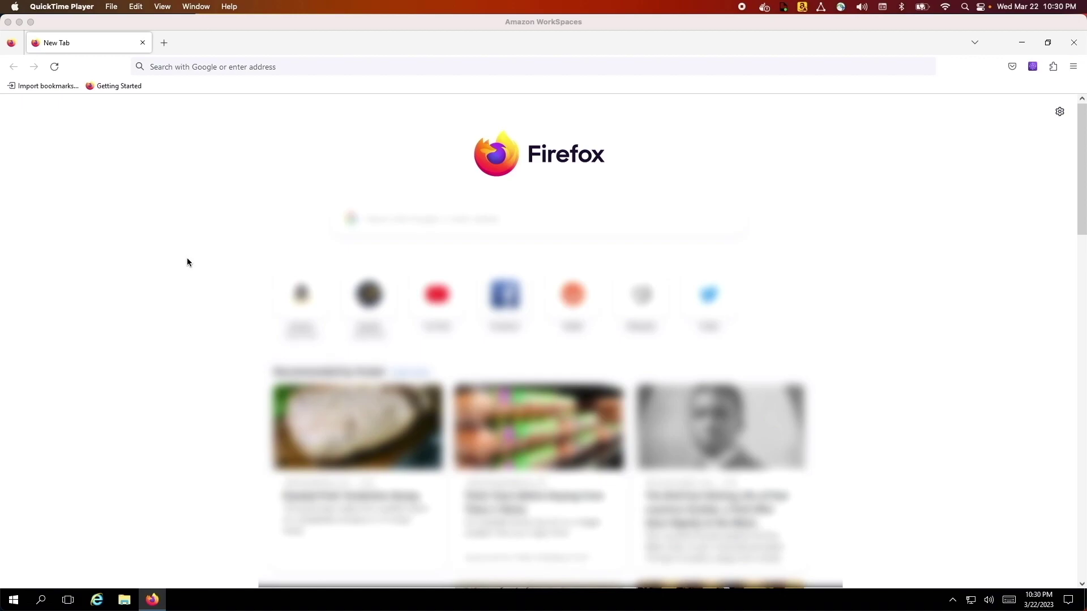
# In WorkSpaces Firefox, load the pasted sign-in URL and sign in with the username and password
pyautogui.click(188, 261)
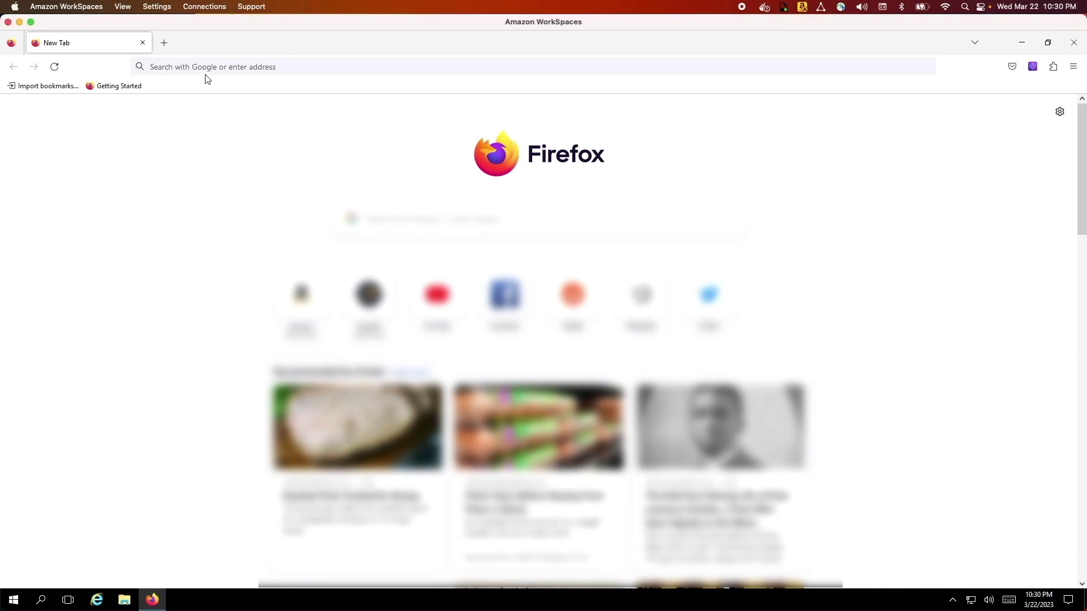
pyautogui.click(209, 68)
pyautogui.hotkey('ctrl', 'v')
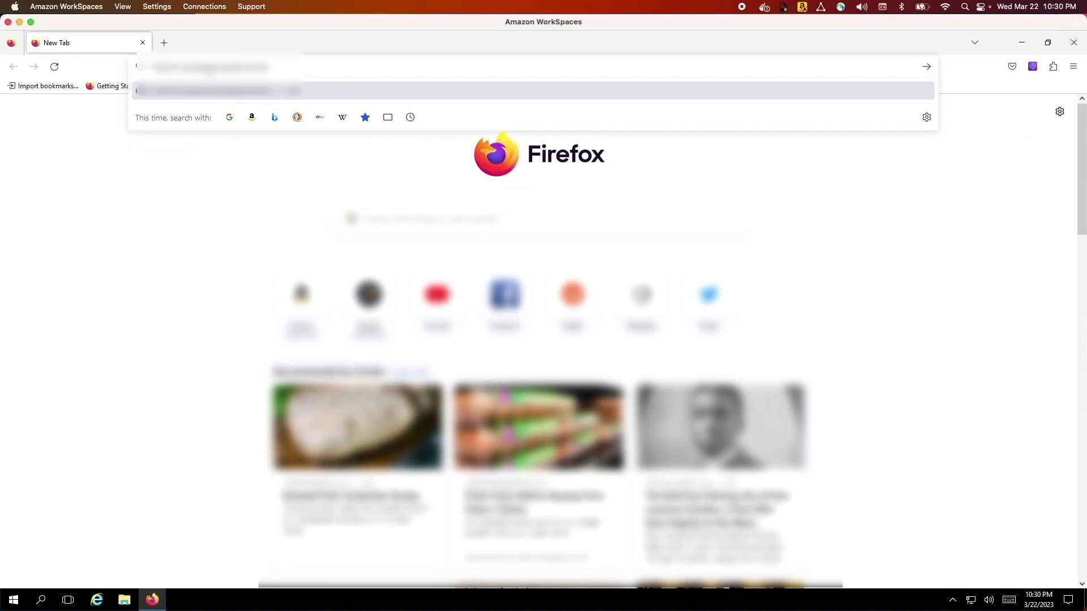
pyautogui.press('Return')
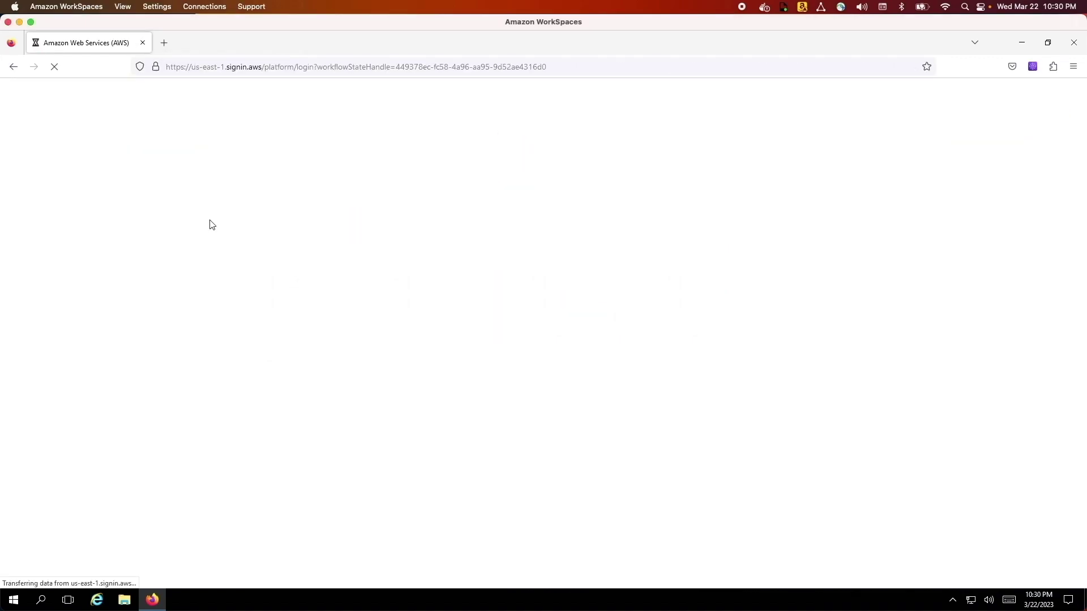
pyautogui.click(483, 349)
pyautogui.write('admin')
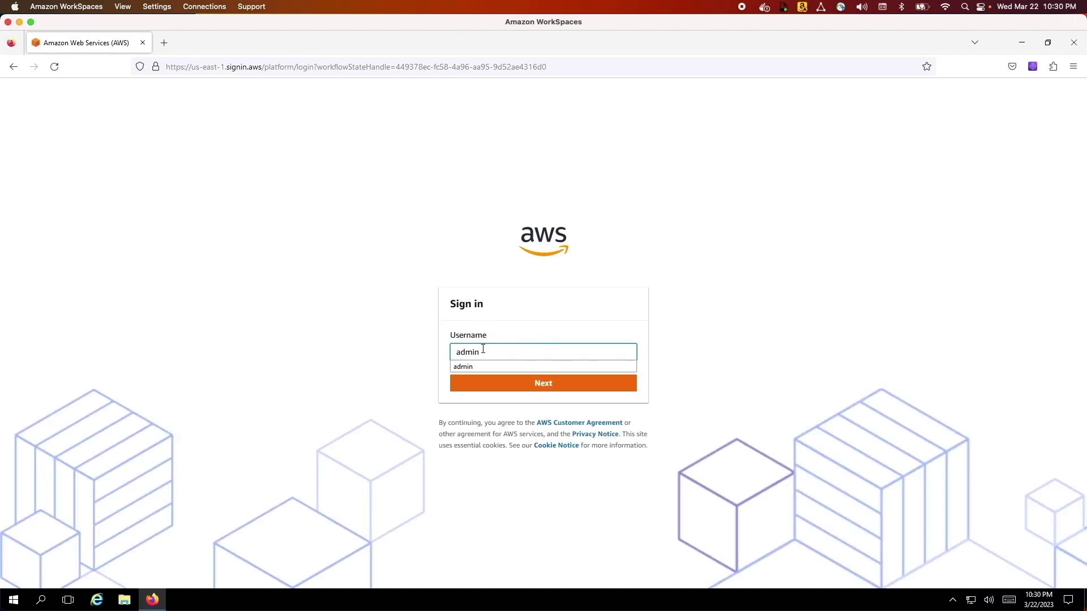
pyautogui.press('Return')
pyautogui.write('••••••••••')
pyautogui.press('Return')
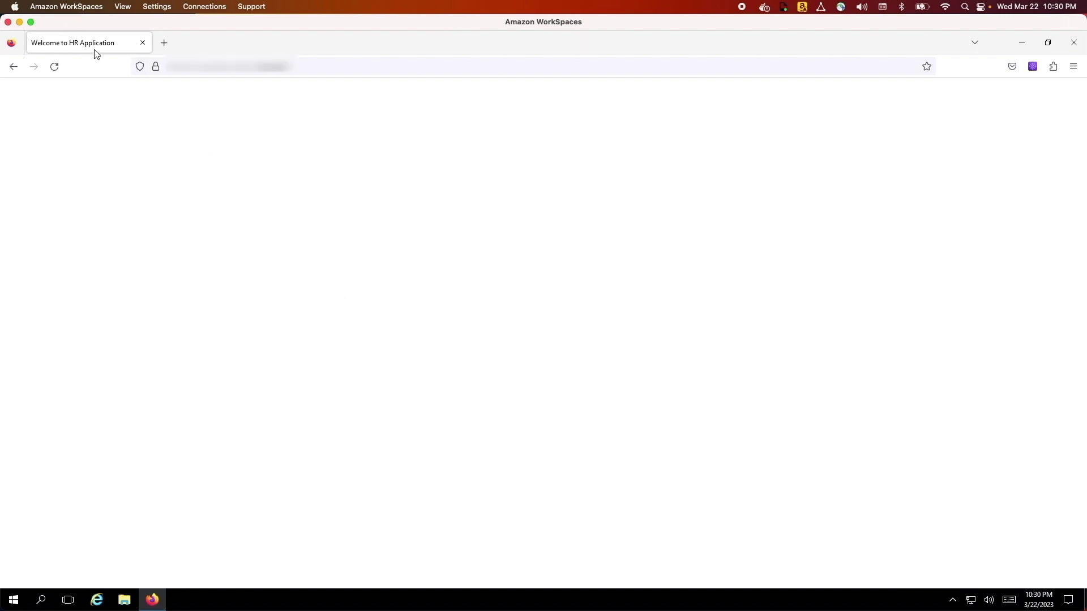
# Load the pasted HR application URL to reach the 'Welcome to HR Application' page
pyautogui.click(205, 68)
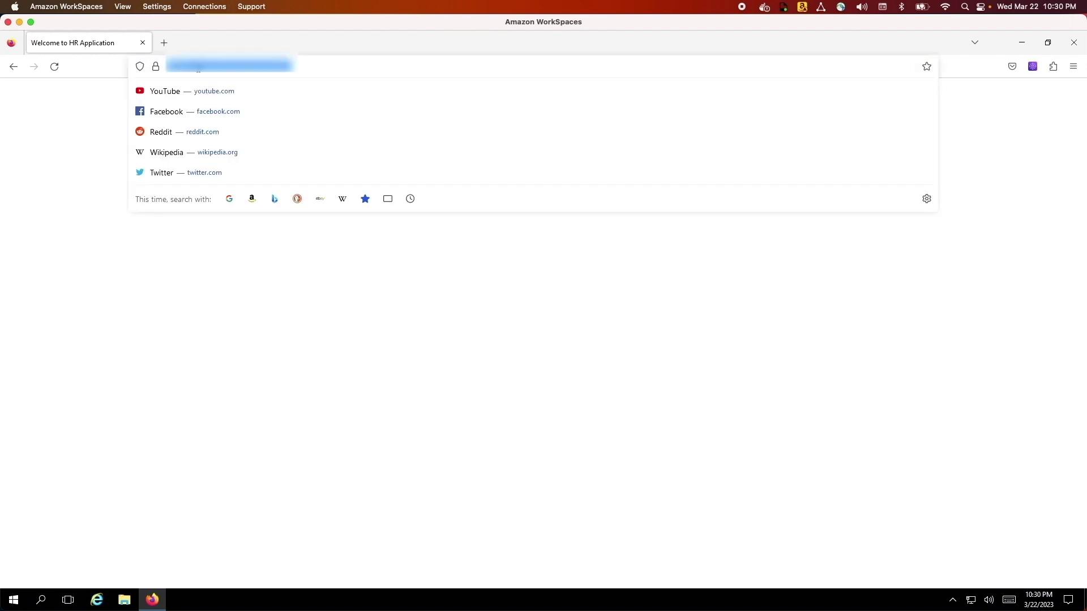
pyautogui.click(236, 68)
pyautogui.hotkey('ctrl', 'v')
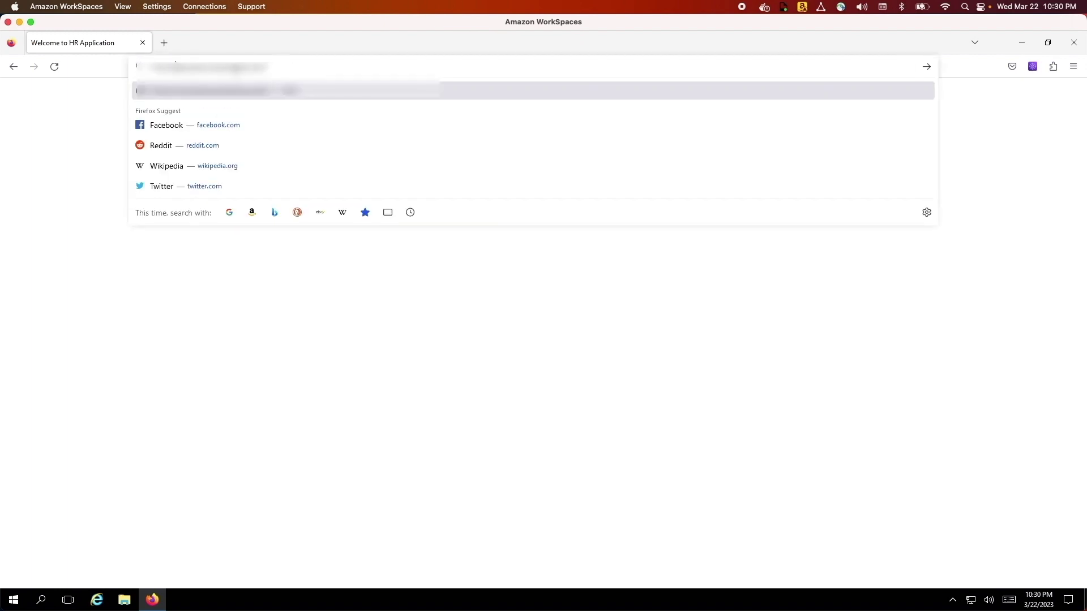
pyautogui.press('Return')
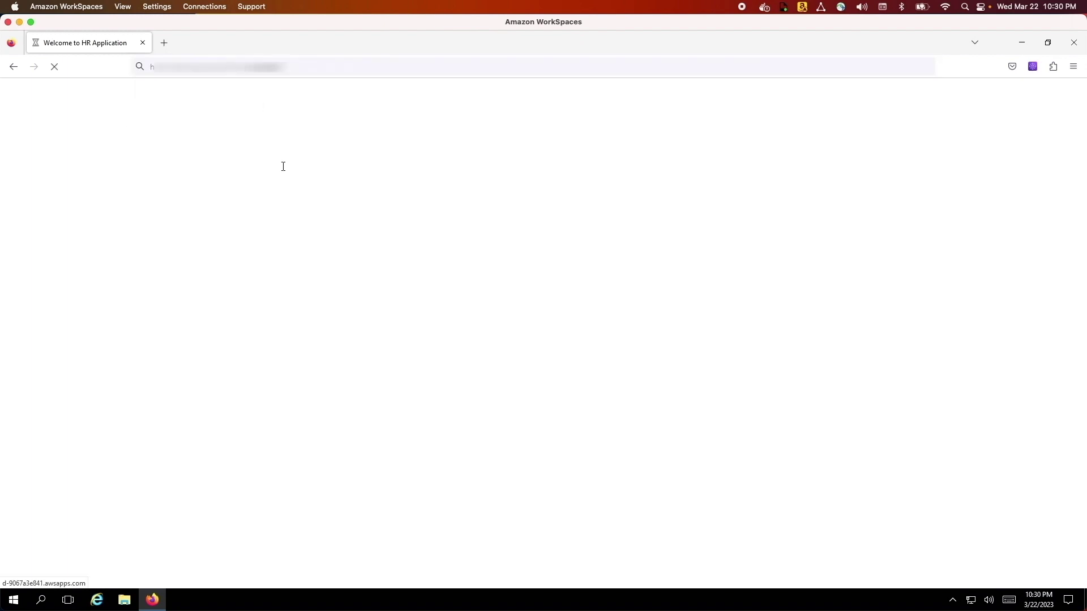